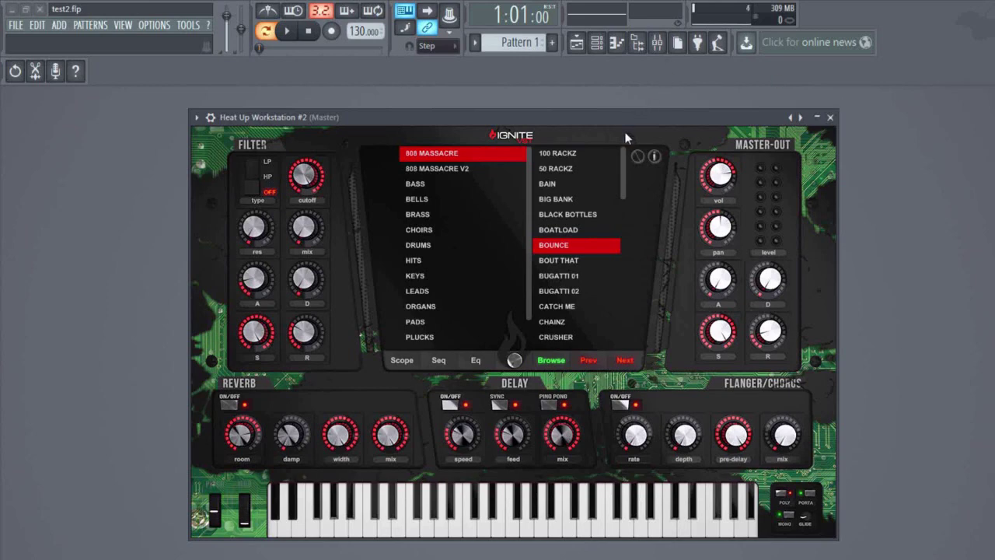
Close the Heat Up preset list so the splash artwork fills the centre display.
left_click(637, 156)
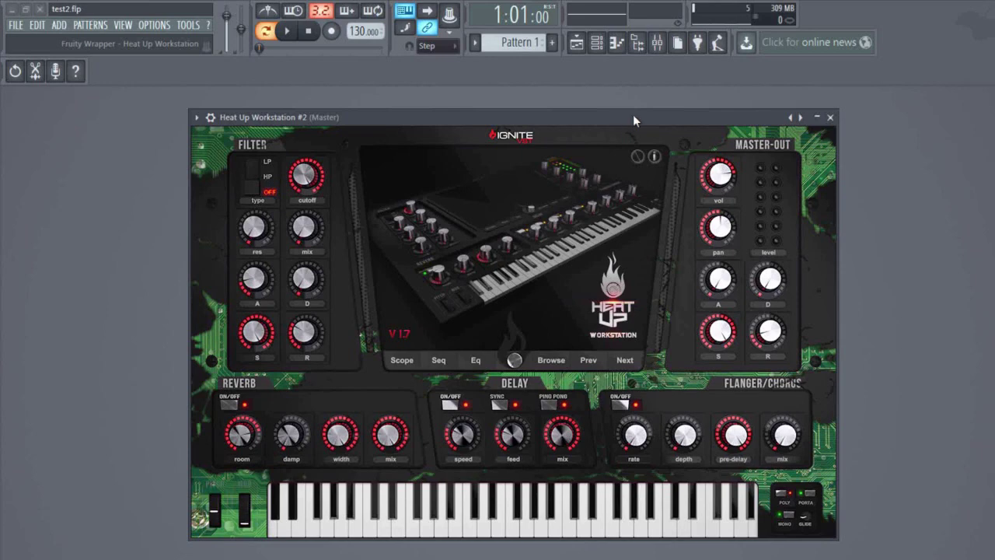
Switch the Heat Up display to the Seq step-sequencer page with its 1/16 pattern.
left_click(654, 156)
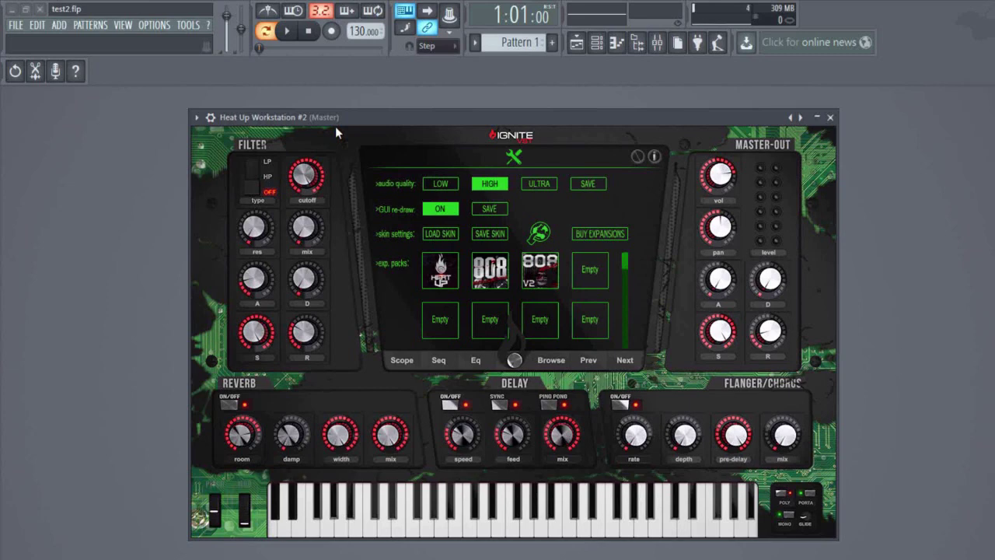
left_click_drag(371, 121, 382, 118)
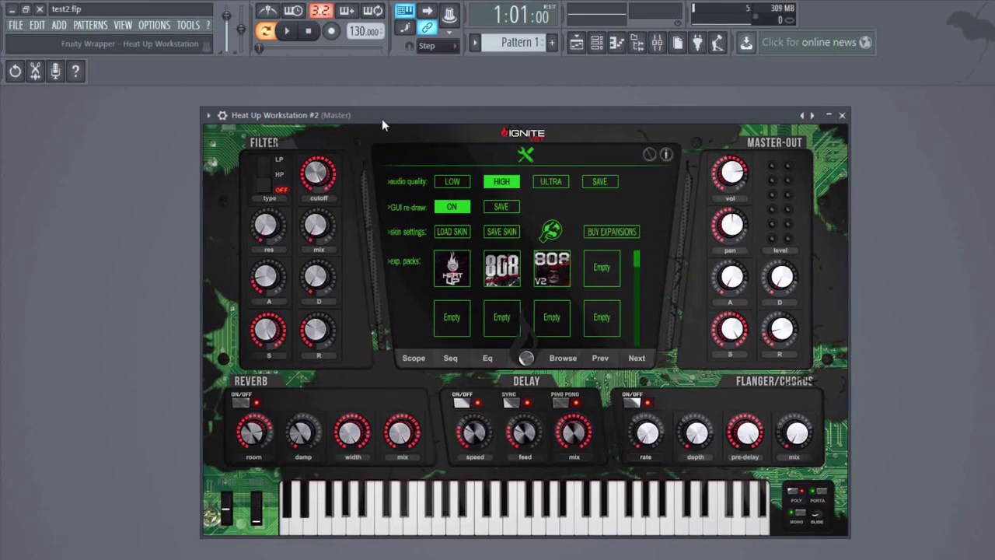
left_click(550, 354)
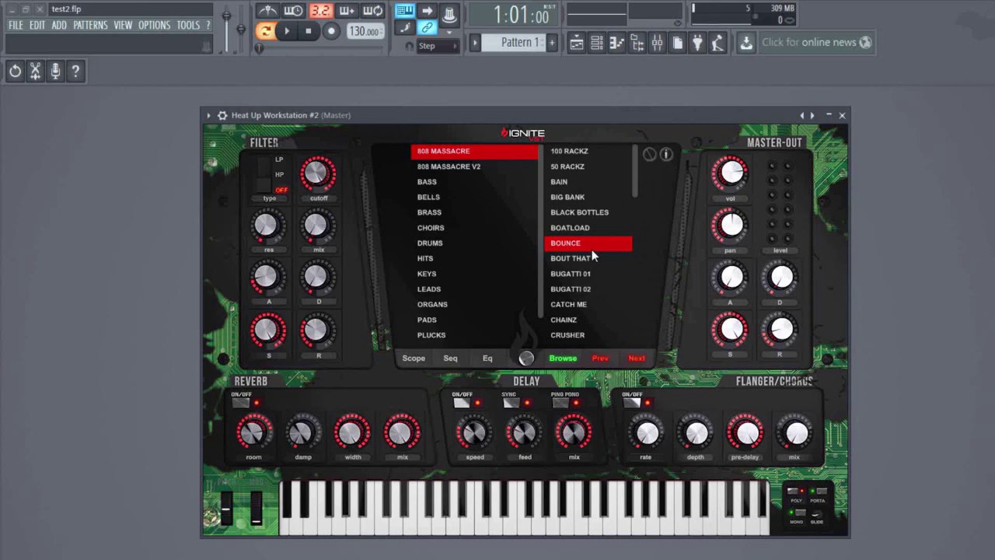
left_click(448, 359)
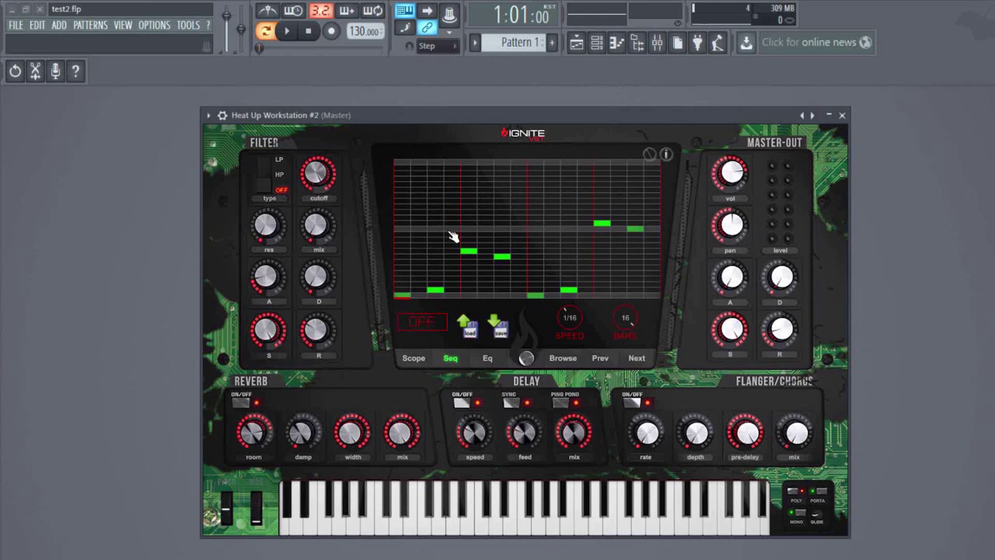
Add four notes to the step-sequencer grid across several rows.
left_click(424, 235)
left_click(485, 229)
left_click(552, 228)
left_click(654, 196)
Save the pattern under CUSTOM as 'test' and confirm it appears in the saved list.
left_click(500, 330)
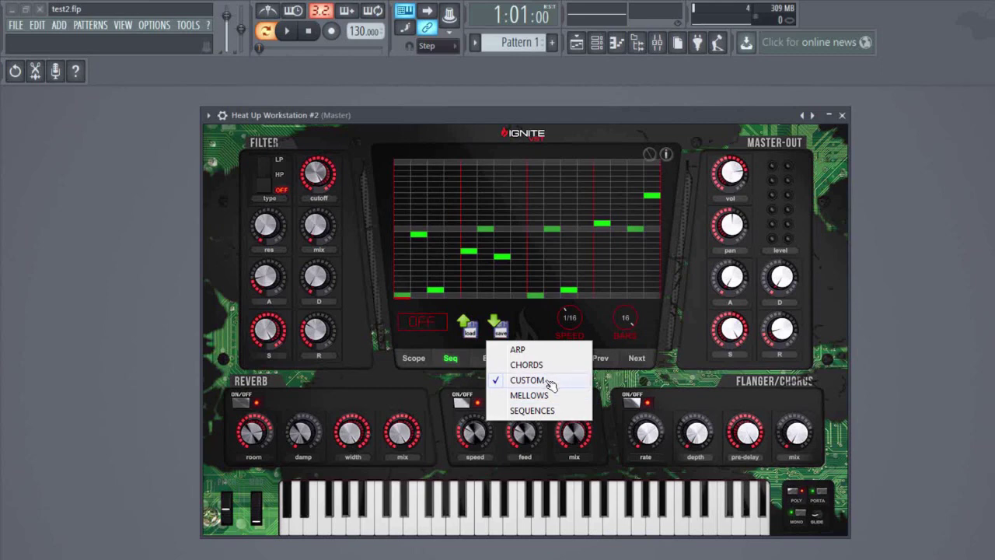
left_click(548, 380)
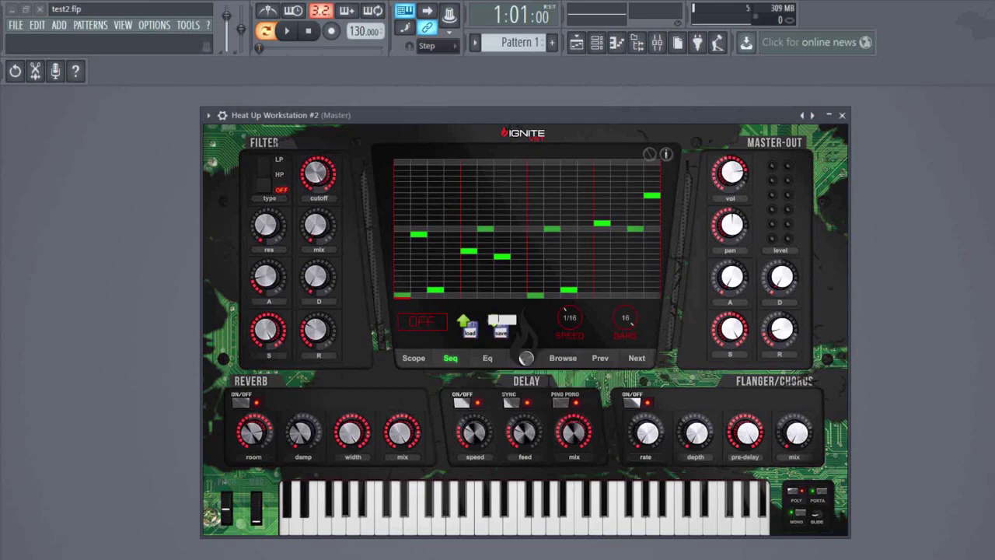
type("test")
key("Return")
left_click(470, 333)
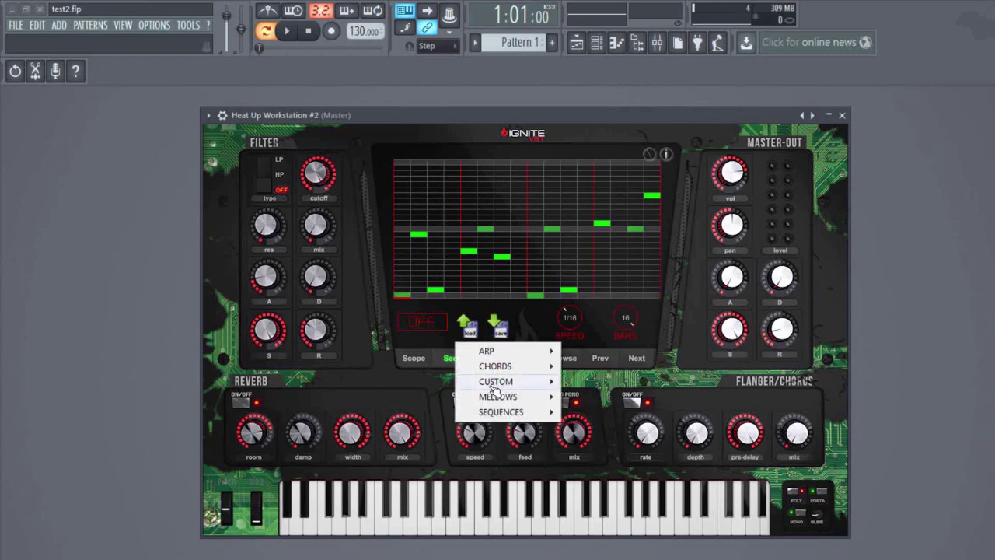
mouse_move(493, 384)
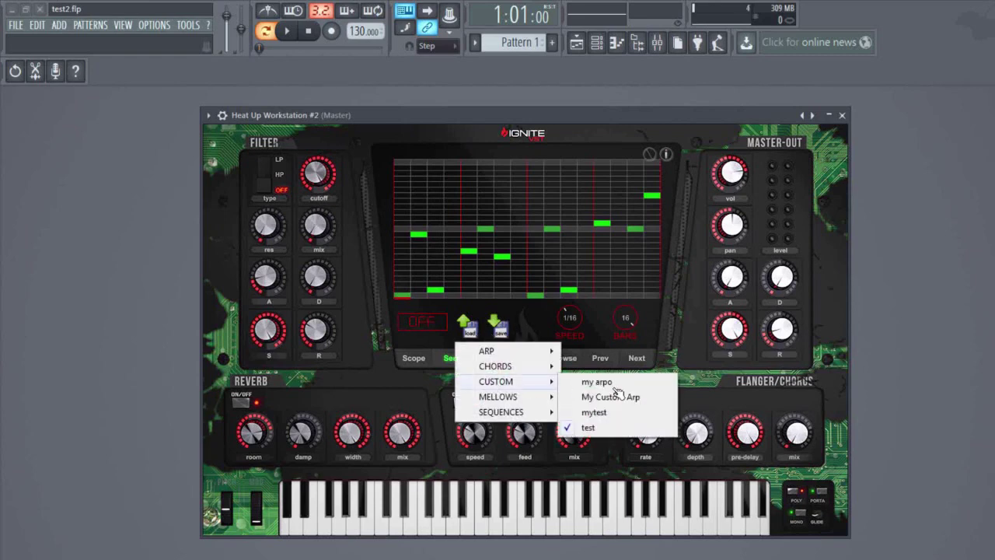
left_click(718, 116)
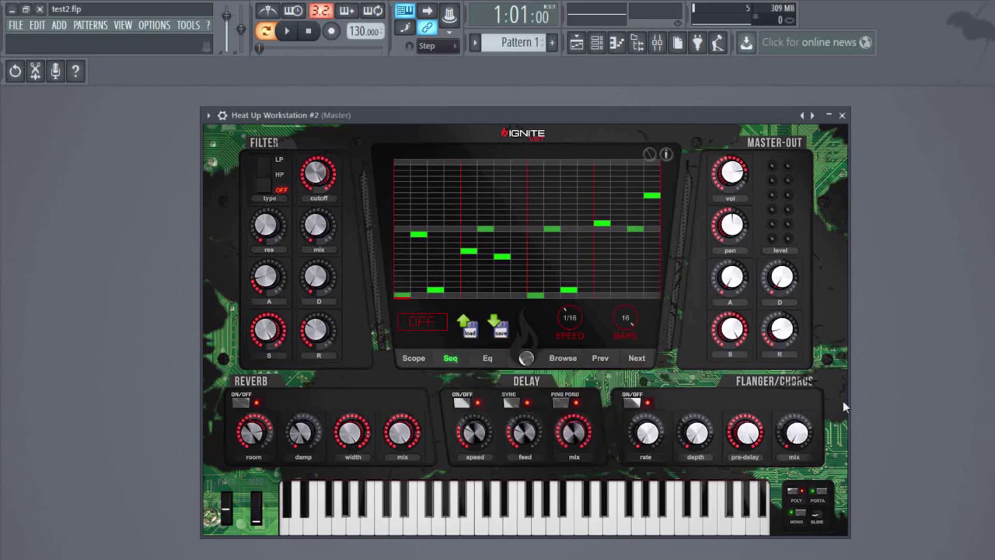
Set audio quality to ULTRA in settings and load the White Skullz skin.
left_click(669, 154)
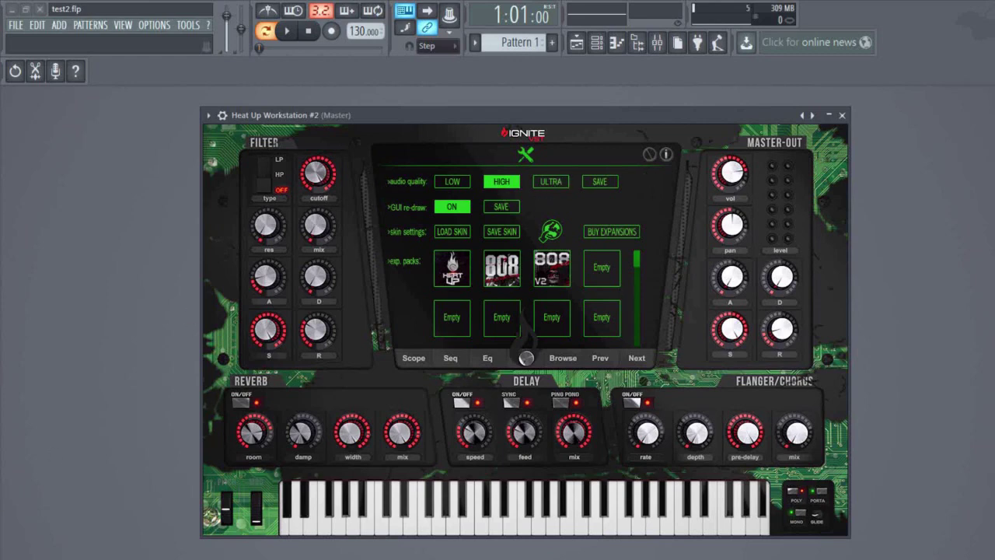
left_click(552, 181)
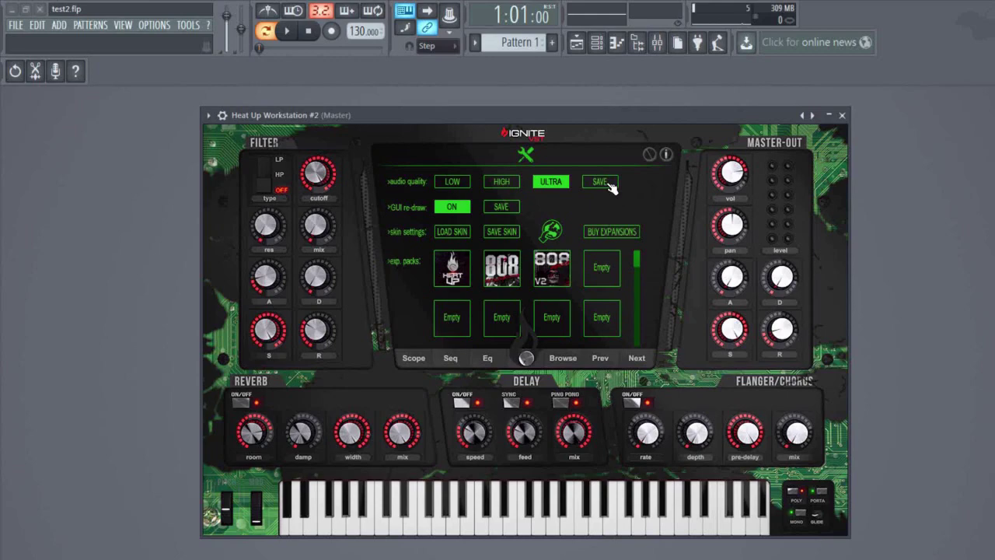
left_click(449, 231)
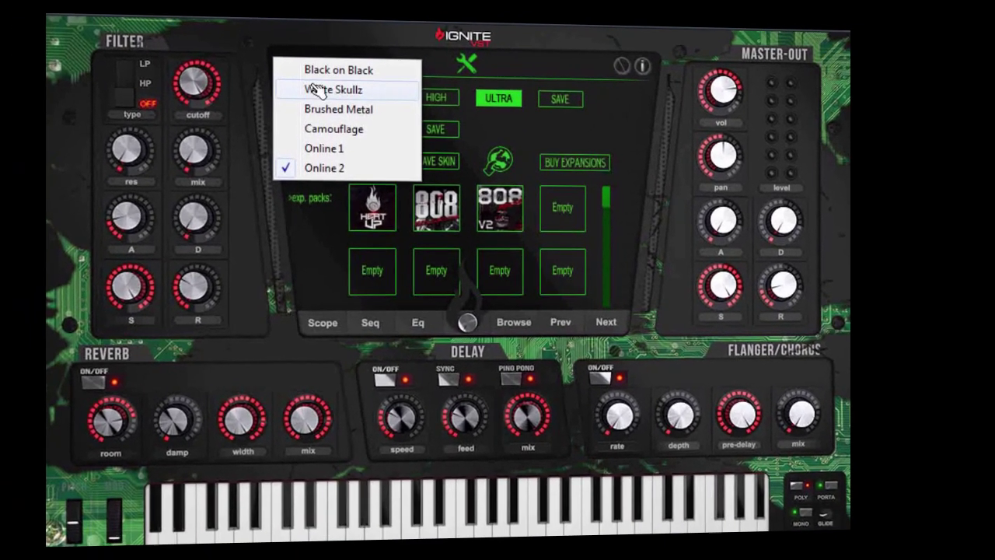
left_click(336, 94)
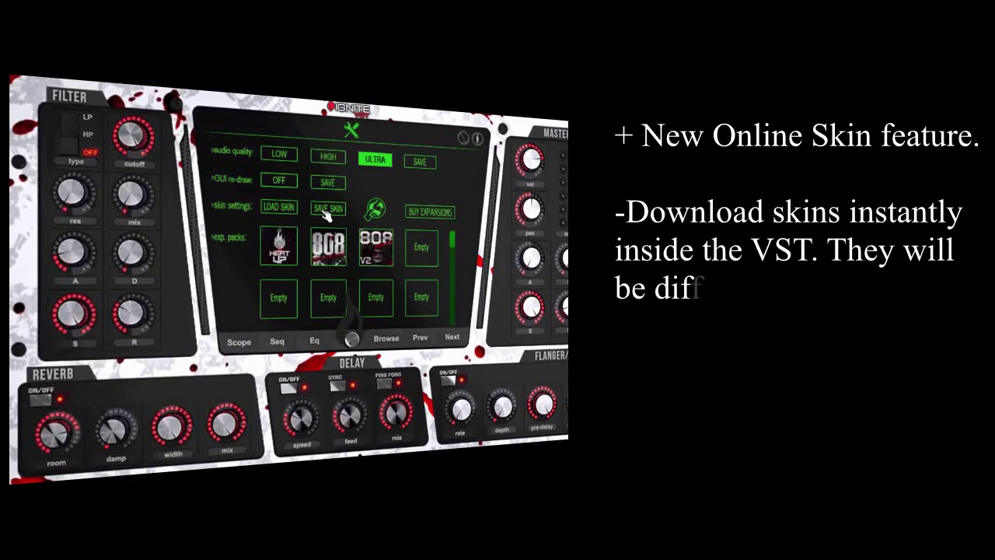
Load the Camouflage skin and set audio quality back to HIGH.
left_click(273, 210)
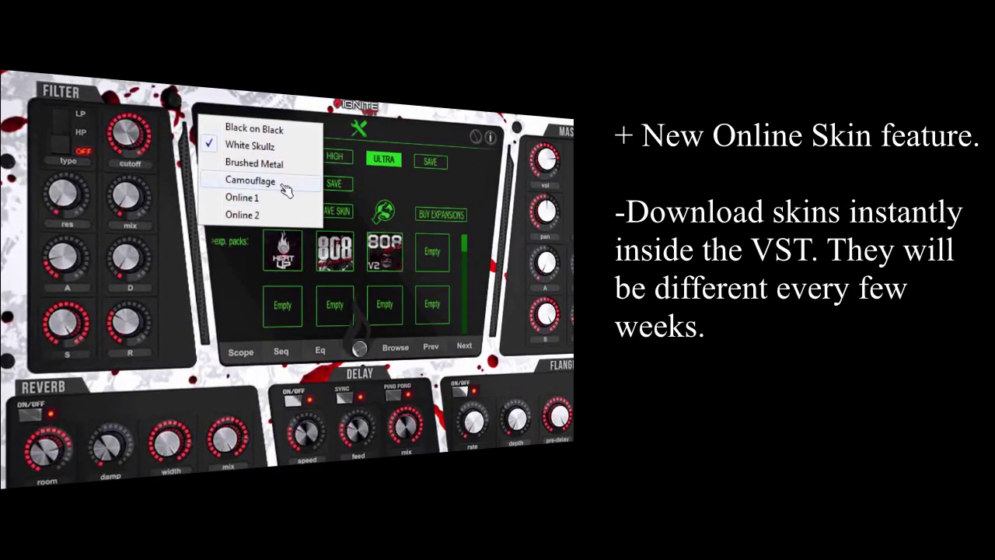
left_click(260, 172)
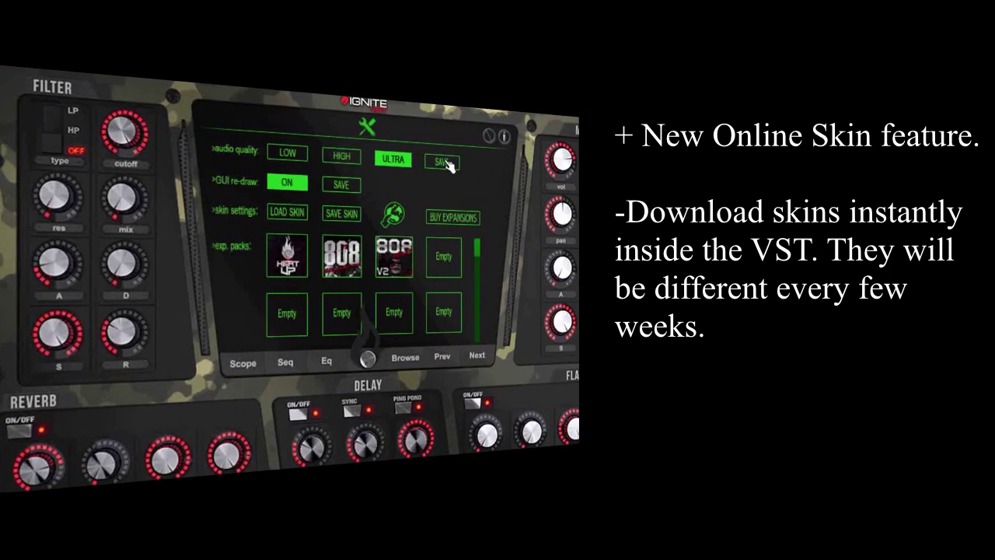
left_click(345, 156)
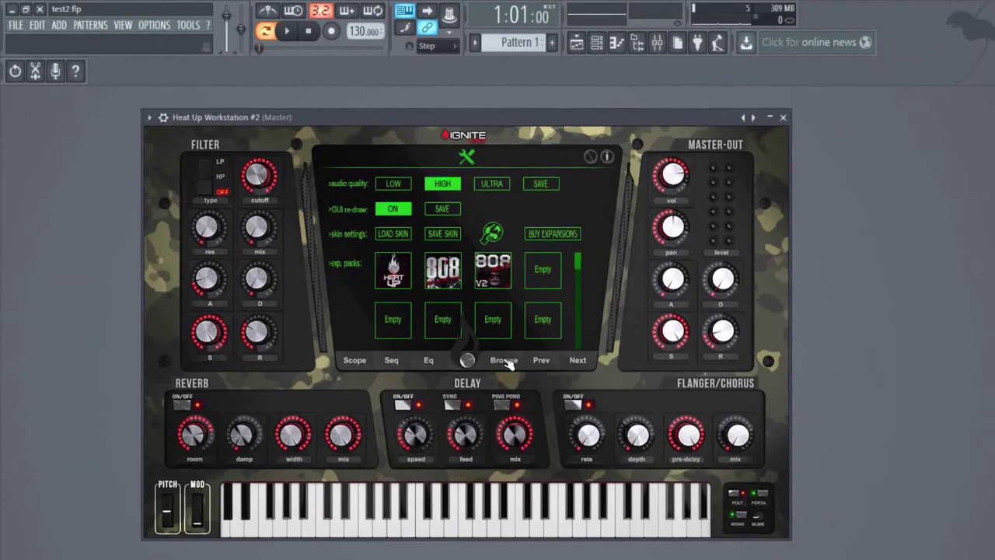
Load the ANTHEM preset from BRASS, then show the KEYS preset list.
left_click(504, 360)
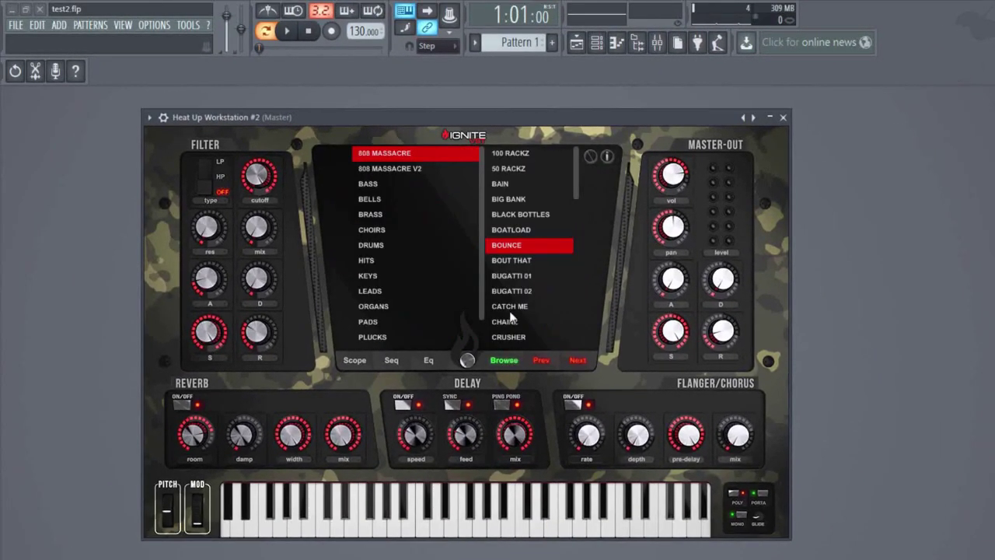
left_click(391, 214)
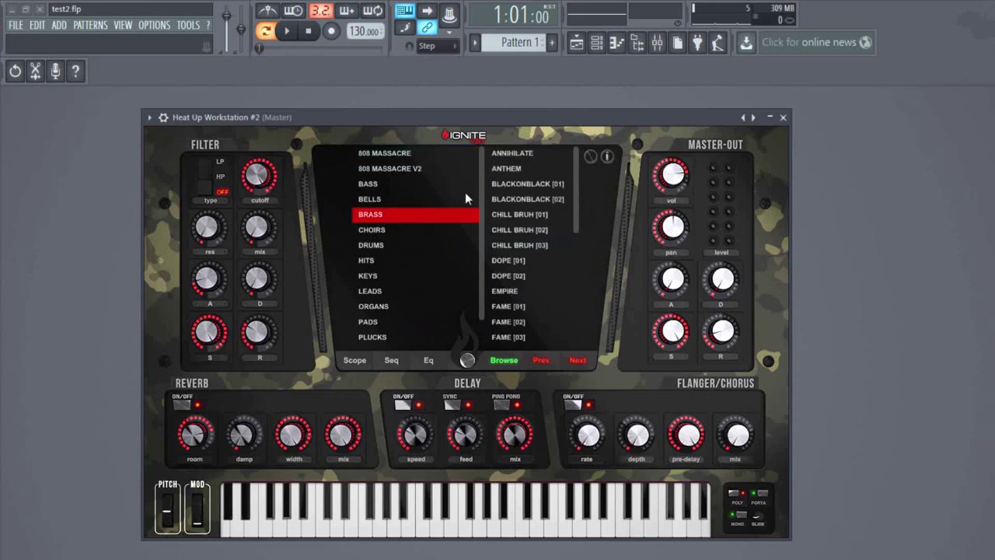
left_click(515, 173)
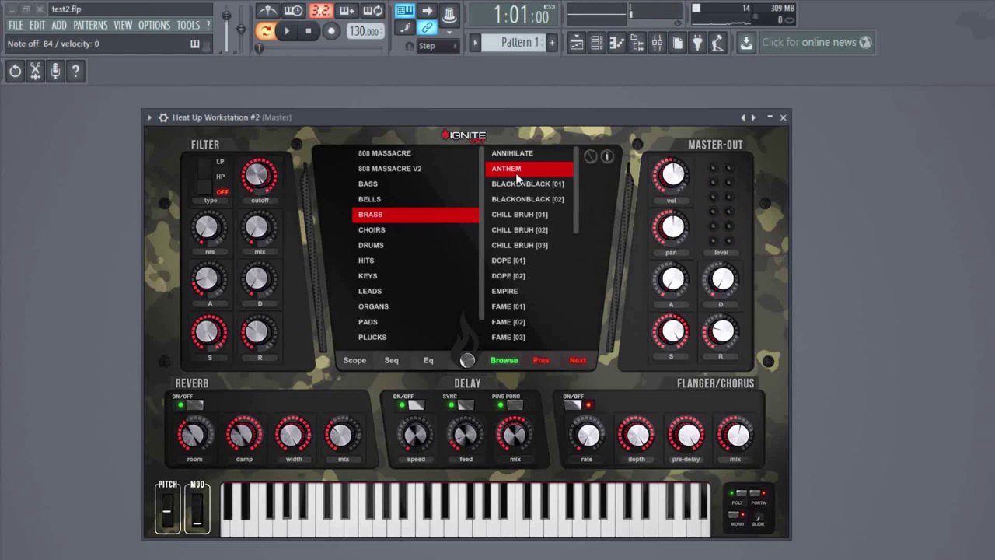
left_click(392, 275)
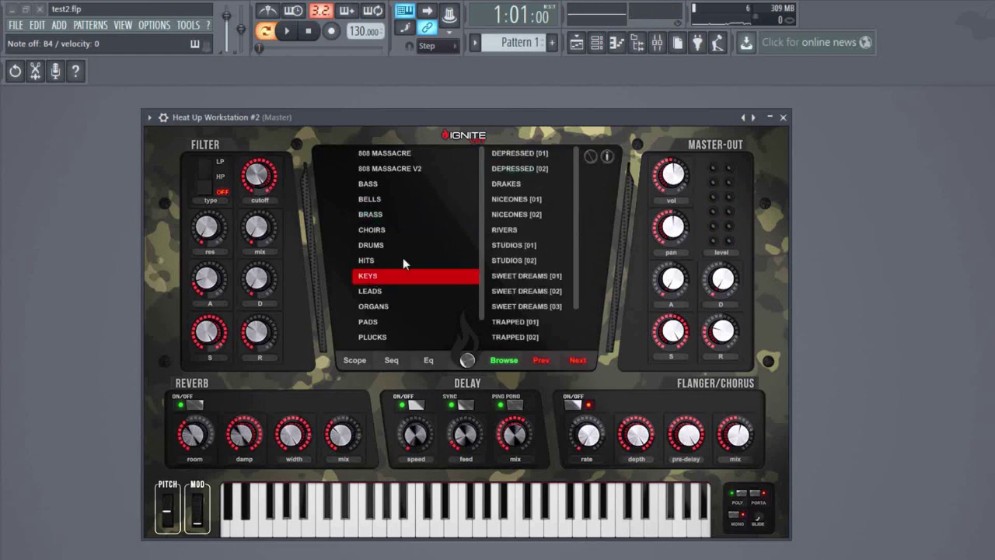
Load the SWEET DREAMS [01] KEYS preset to audition it.
left_click(509, 277)
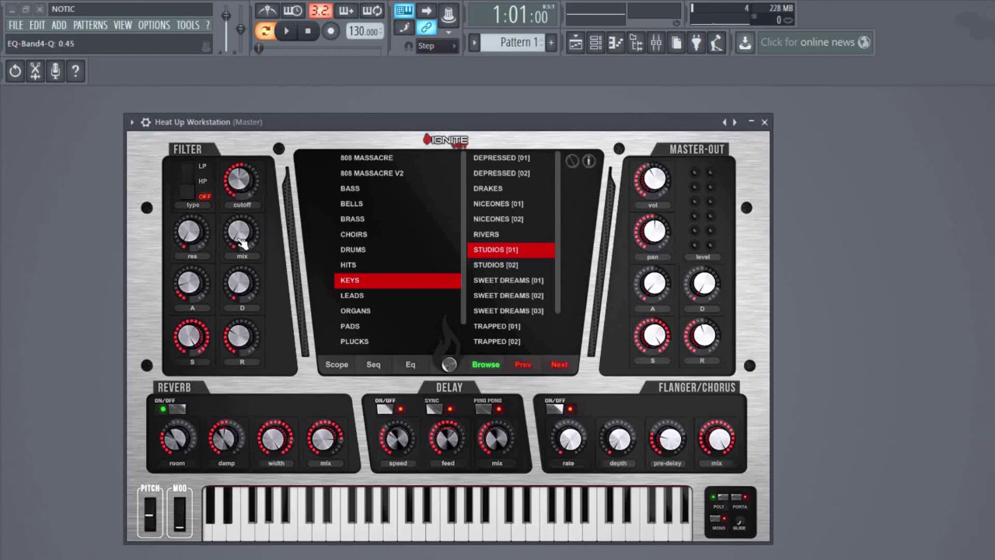
Play a C5 note, set a low-pass filter with raised resonance, zero master-out sustain, enable delay.
key("z")
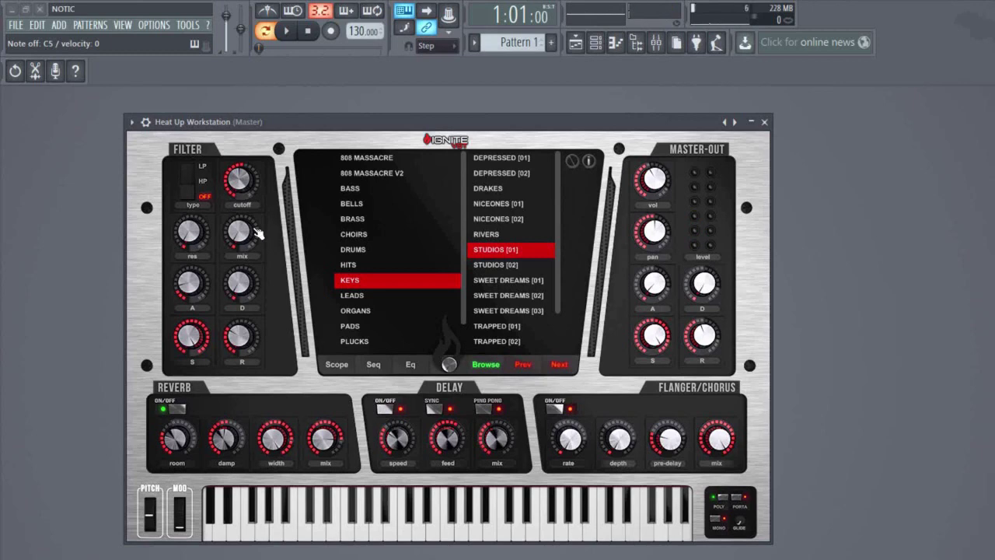
left_click(199, 194)
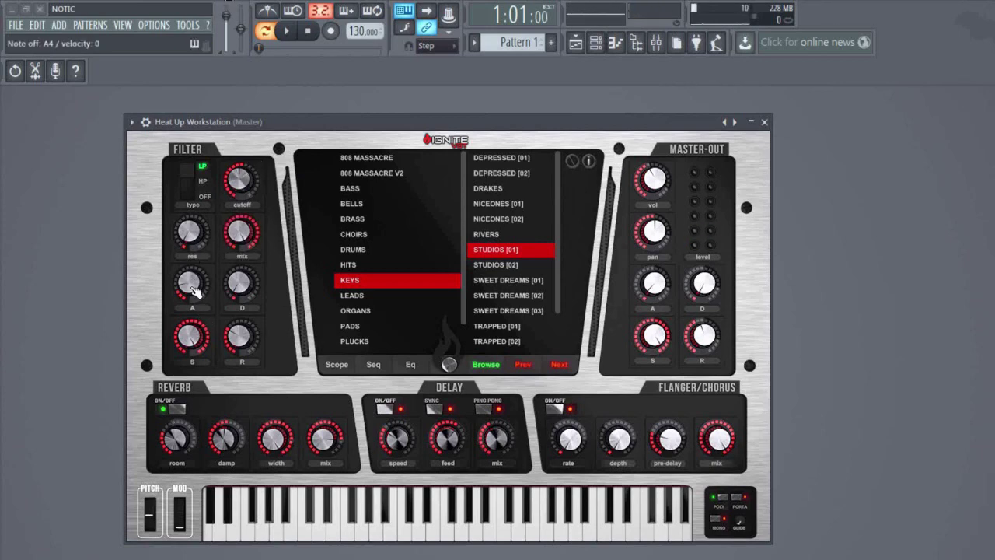
left_click_drag(193, 233, 220, 153)
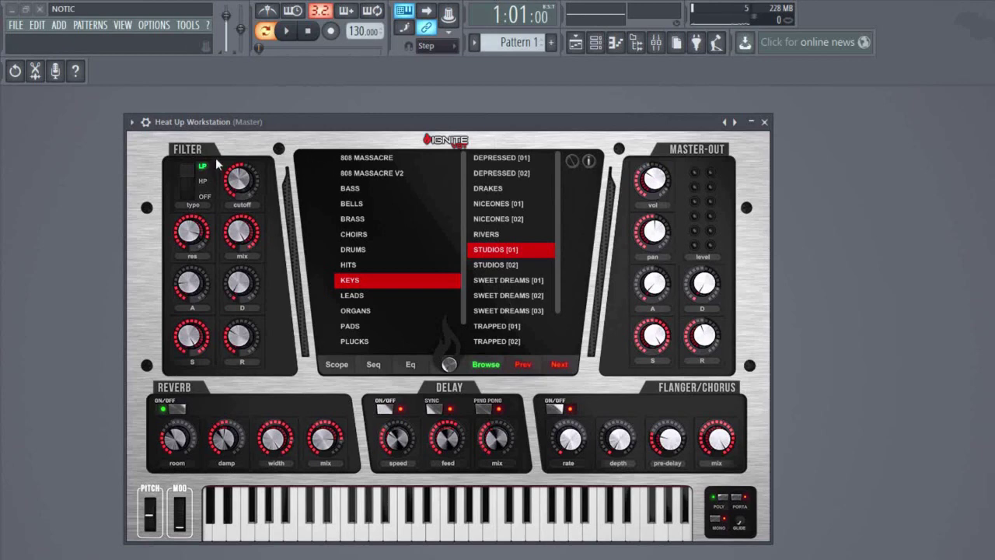
left_click_drag(189, 168, 192, 187)
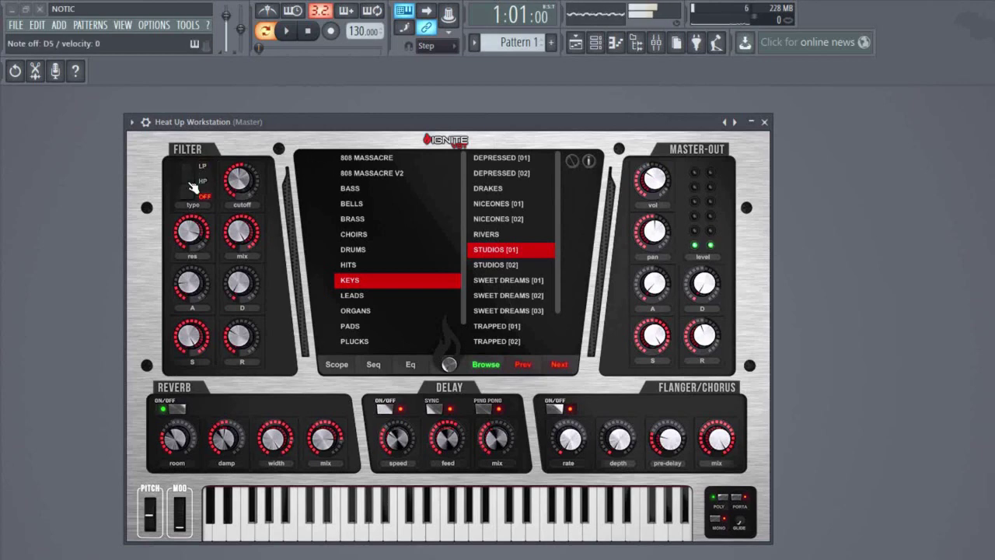
left_click(189, 196)
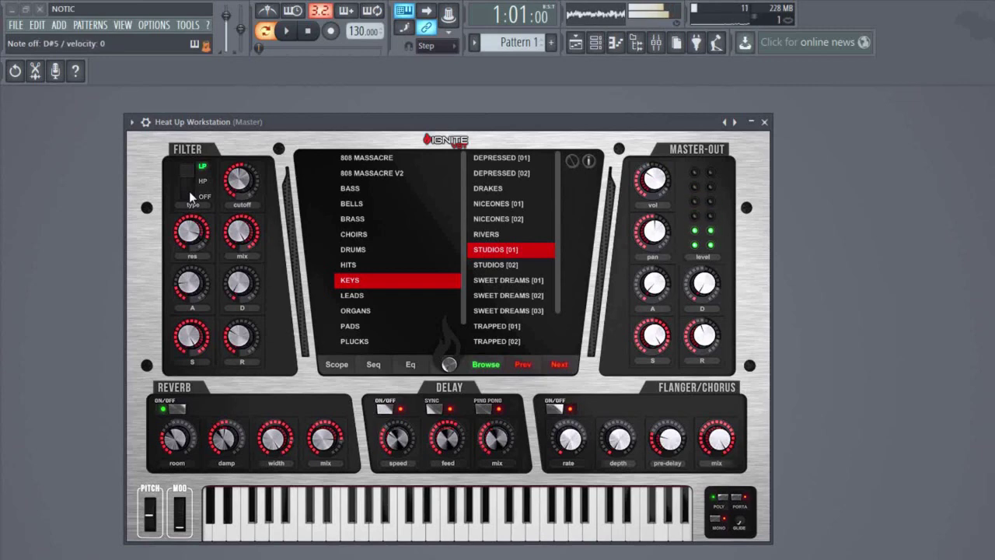
left_click_drag(645, 335, 666, 355)
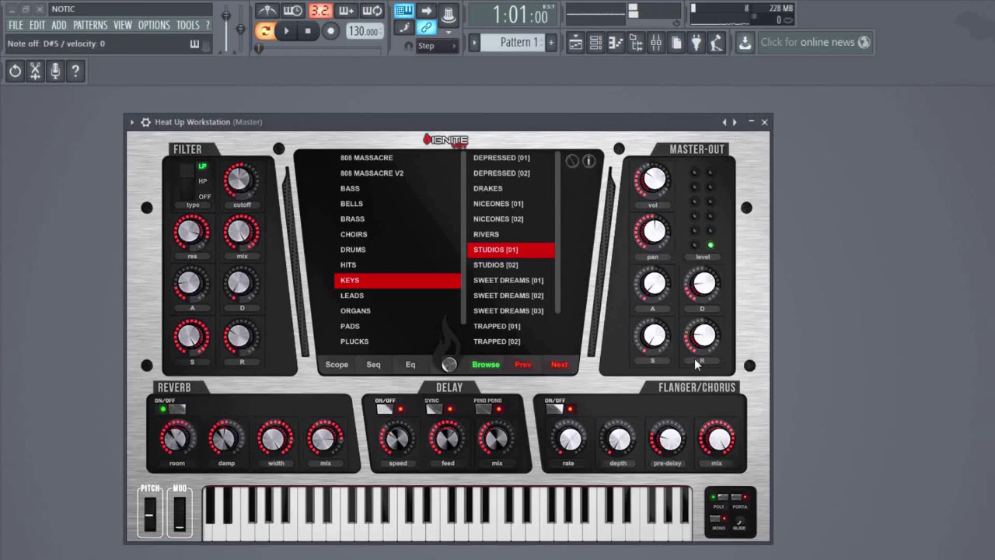
left_click(393, 410)
Turn on the delay's SYNC and PING PONG switches.
left_click(441, 409)
left_click(495, 410)
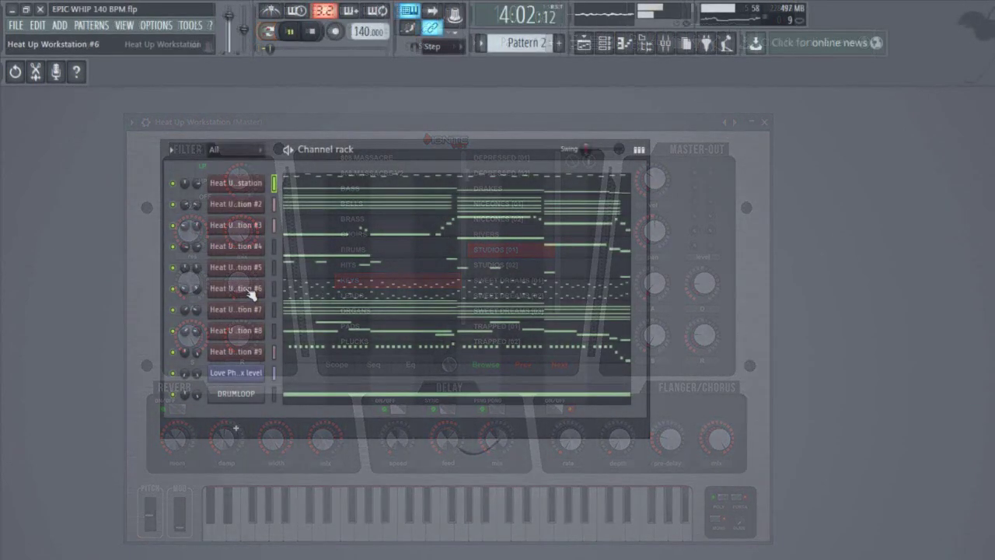
Open the Heat Up Workstation #6 strings instrument with header collapsed, Scope shown, beside the channel rack.
left_click(250, 289)
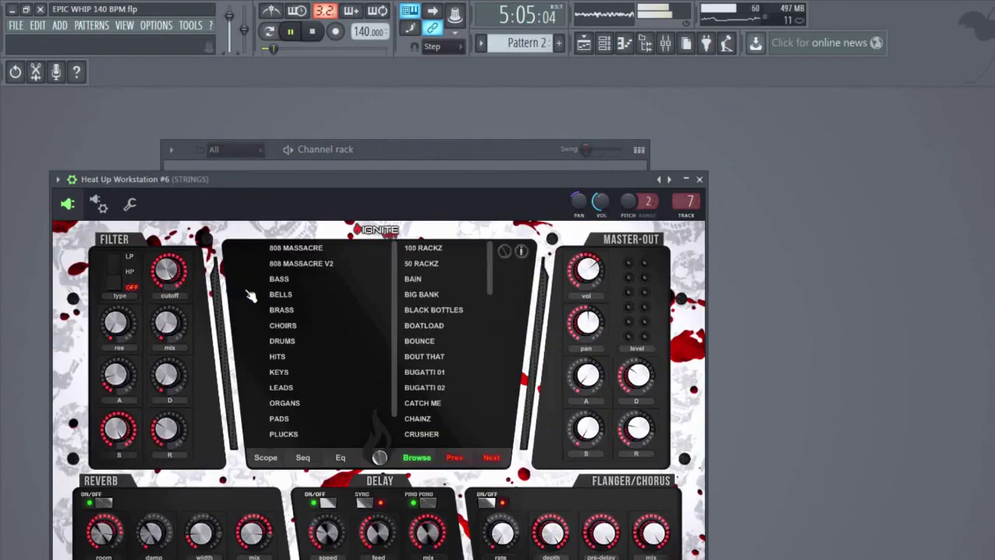
left_click_drag(332, 181, 436, 97)
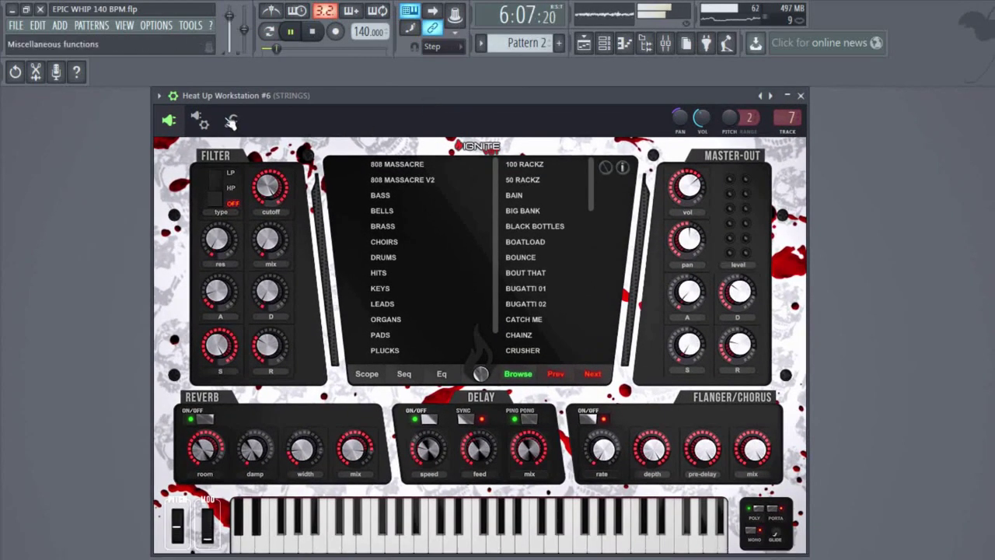
left_click(173, 94)
left_click_drag(370, 100, 367, 131)
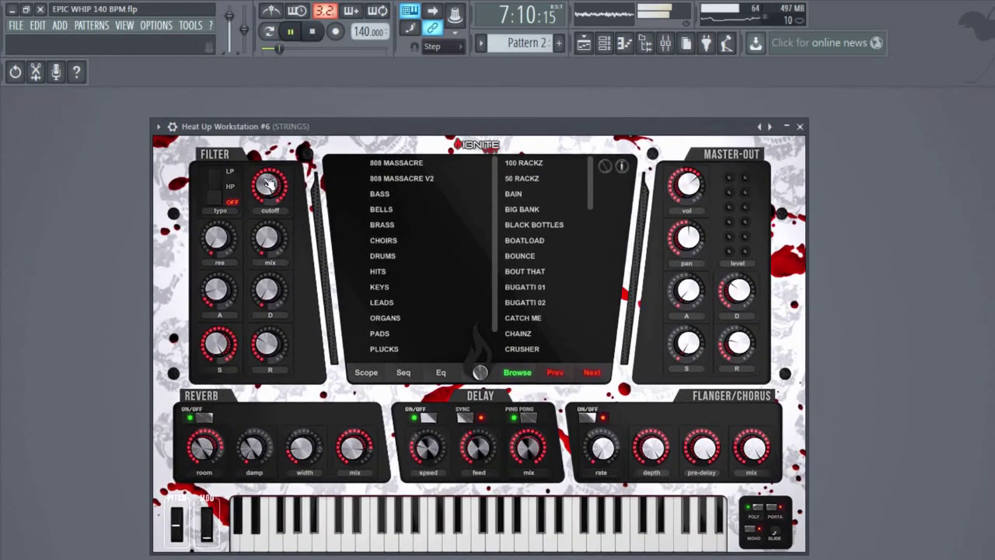
left_click(366, 373)
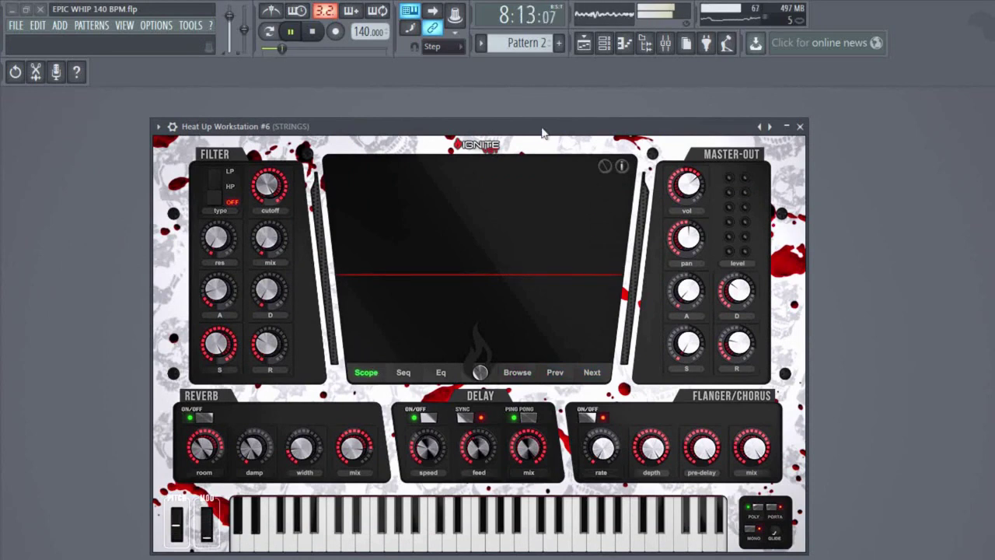
left_click_drag(543, 133, 678, 127)
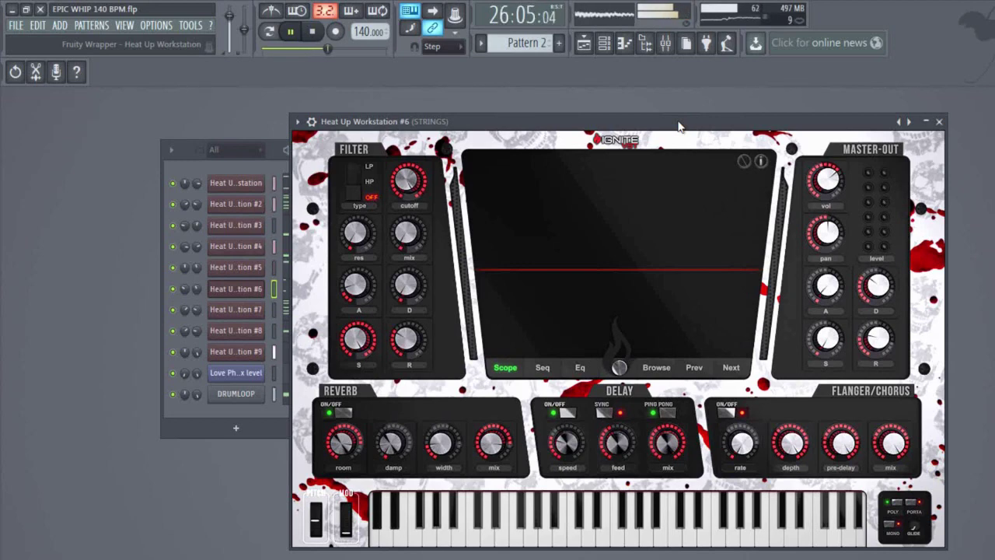
left_click_drag(679, 126, 688, 153)
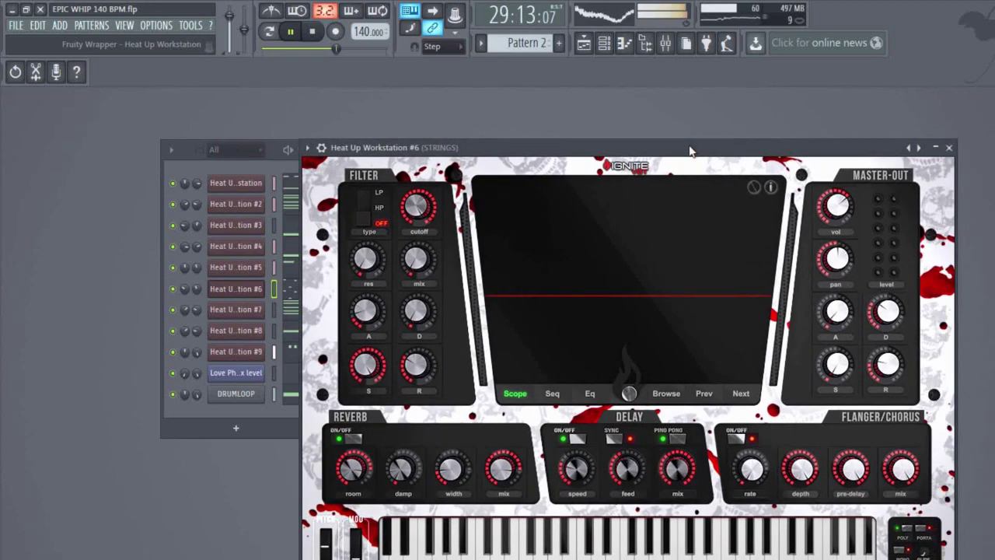
Apply the dark green circuit-board skin from the plugin's skin list.
left_click(772, 188)
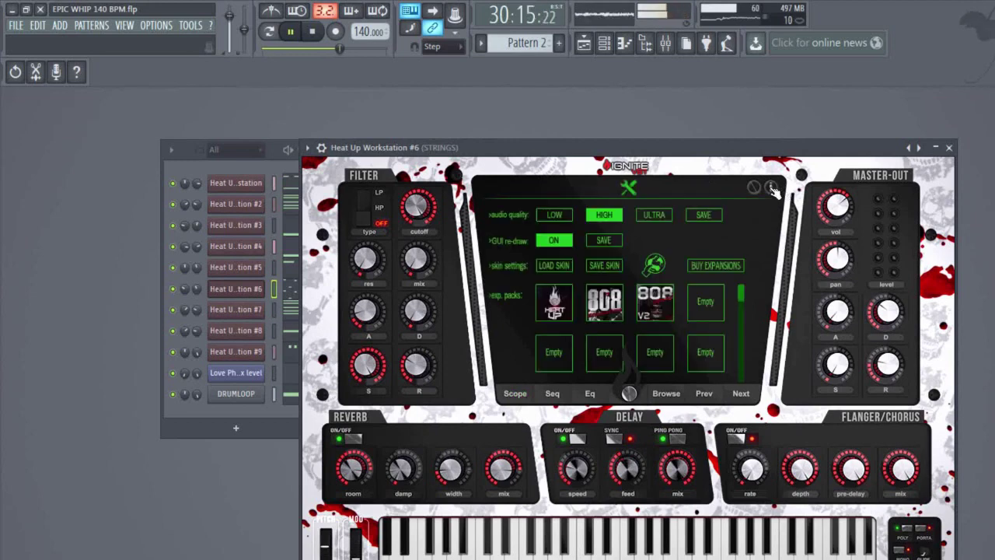
left_click(561, 268)
left_click(551, 269)
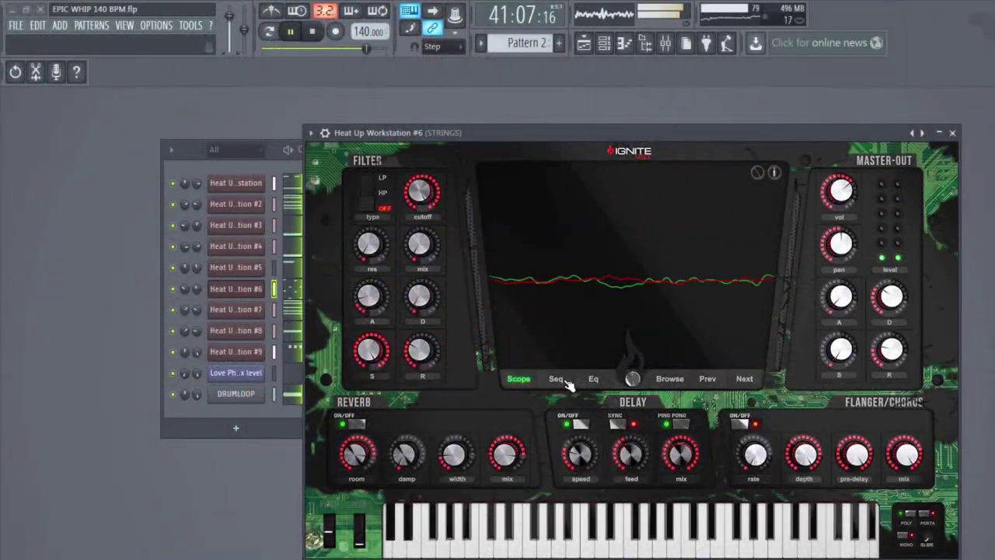
Preview the Seq, Eq, Browse and Scope display views, then close the plugin window.
left_click(558, 380)
left_click(594, 380)
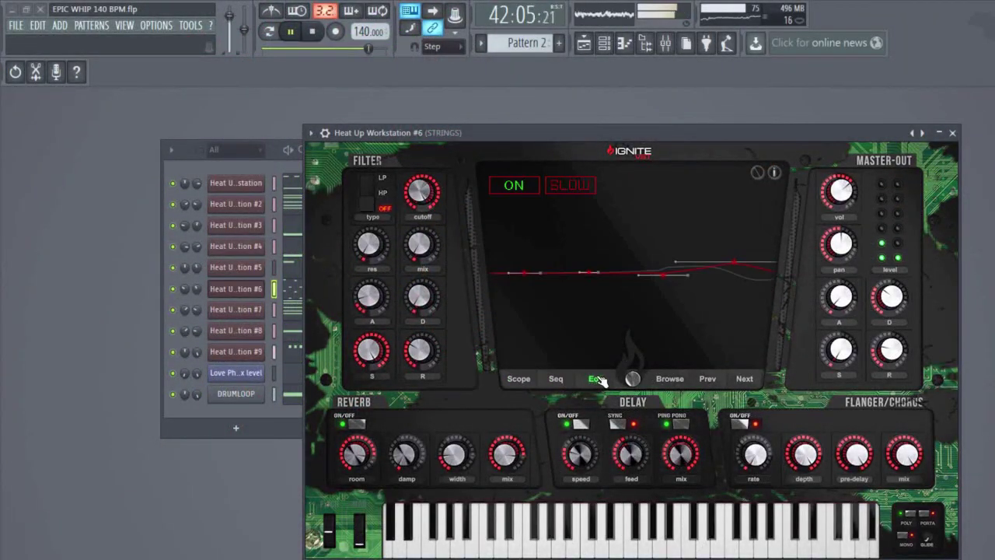
left_click(670, 380)
left_click(519, 381)
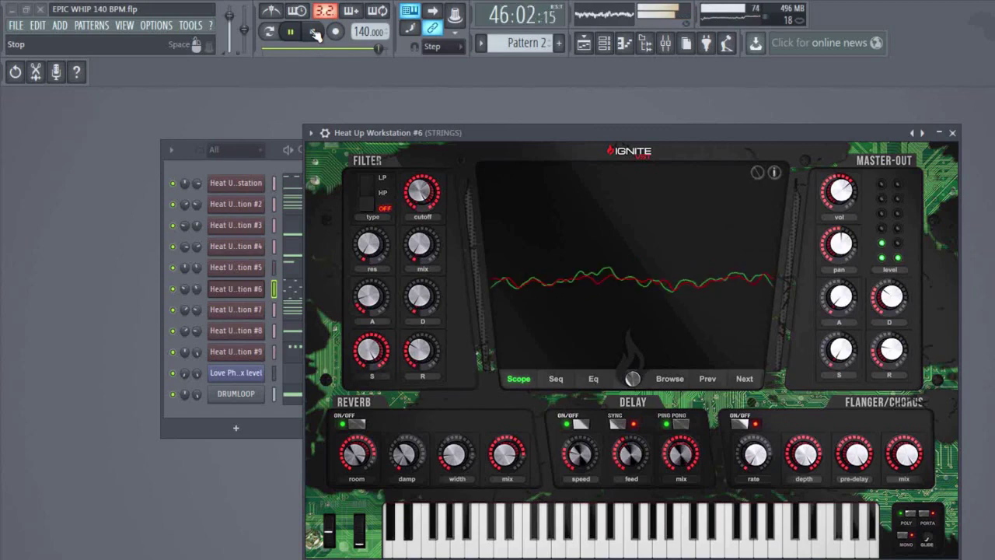
left_click(953, 133)
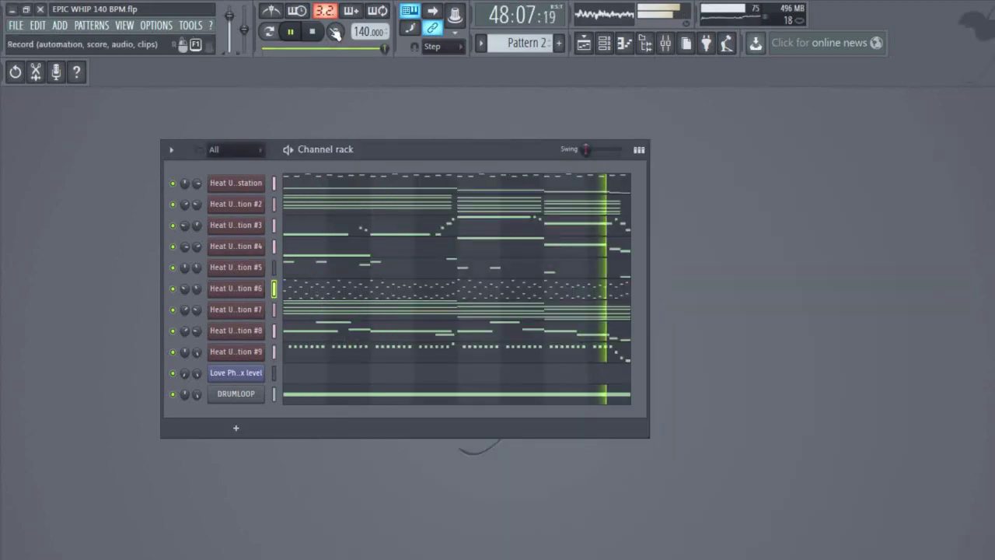
Stop the beat playback from the transport panel.
left_click(318, 34)
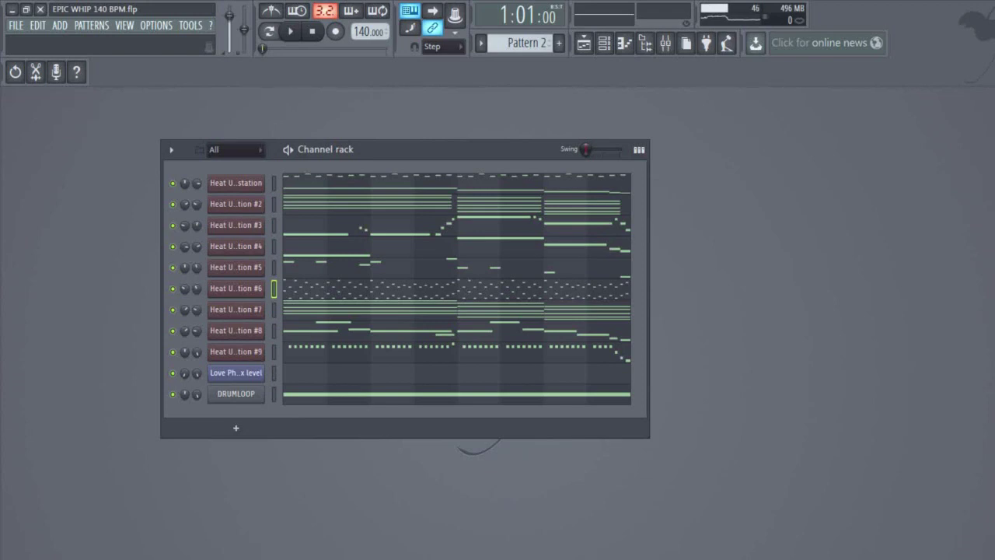
Open the Heat Up Workstation #5 bass plugin, move it up, and show its V 1.7 info screen.
left_click(249, 267)
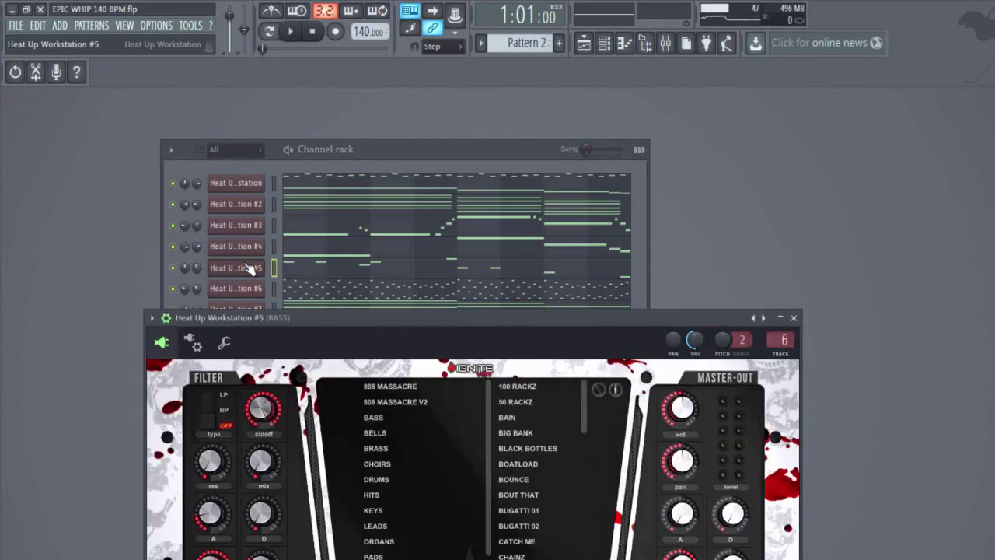
left_click_drag(396, 322, 421, 145)
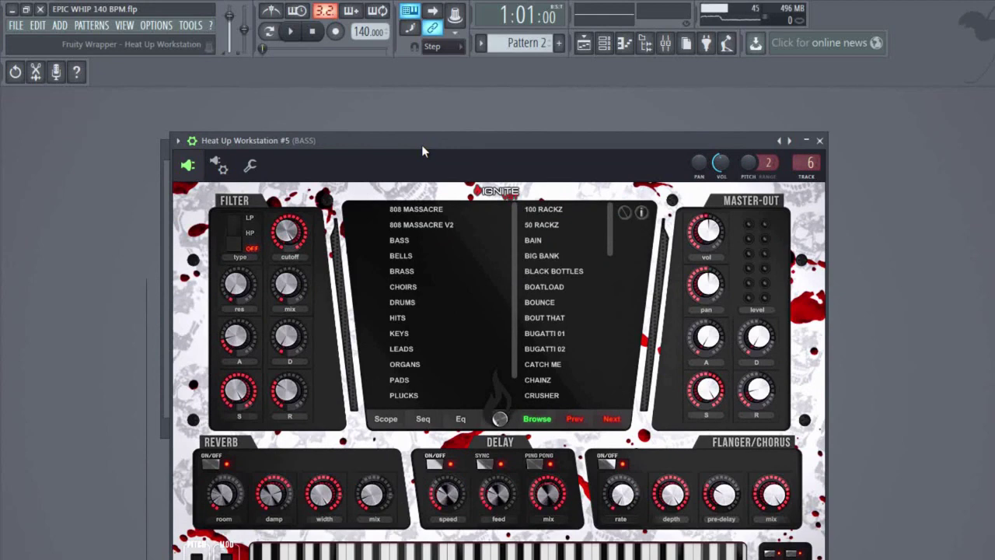
left_click(626, 213)
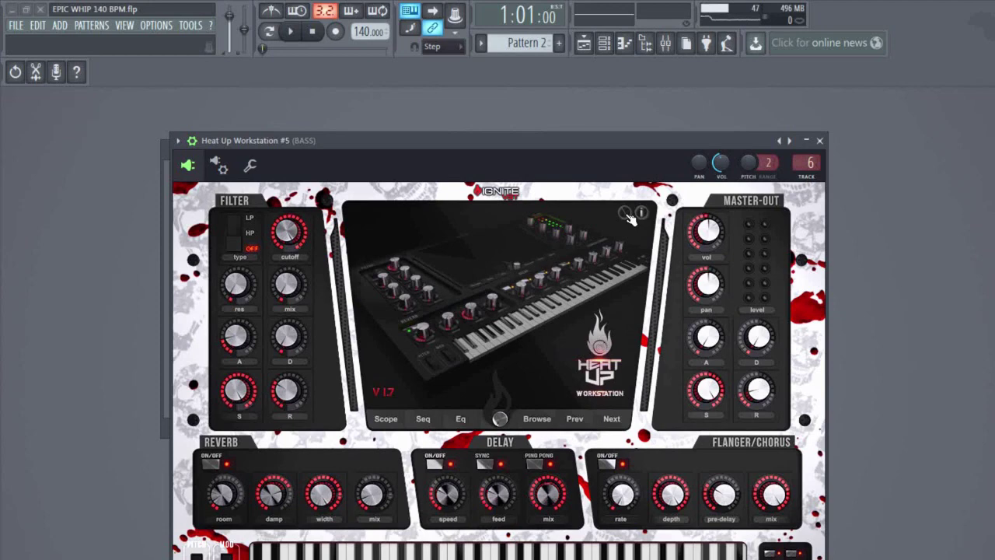
left_click(640, 214)
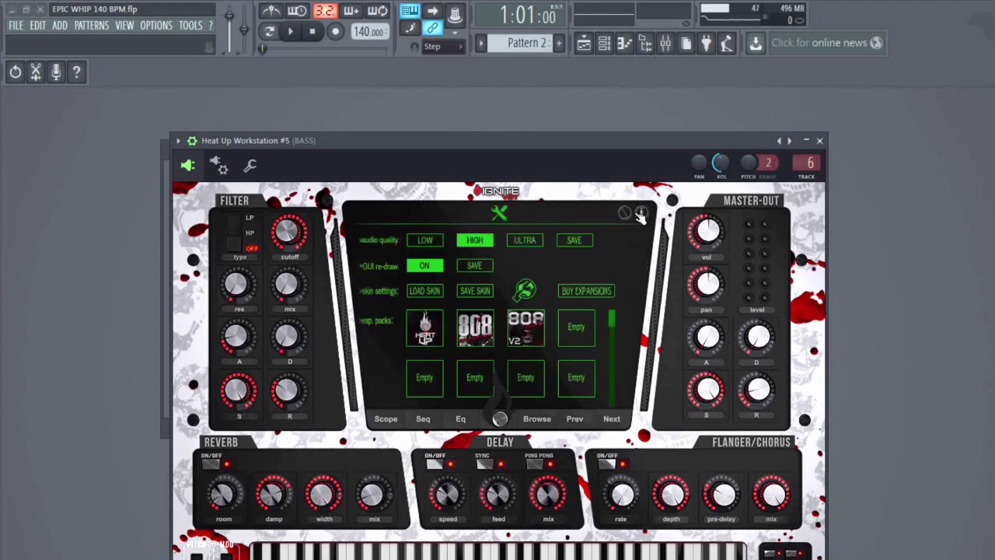
left_click(641, 214)
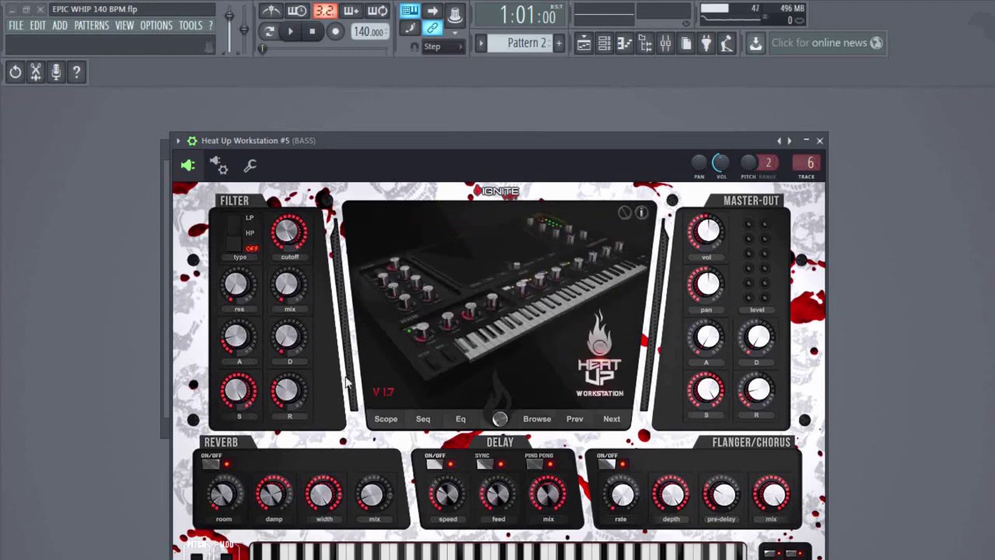
Collapse the FL Studio channel-settings header above the Heat Up Workstation #5 interface.
left_click(193, 141)
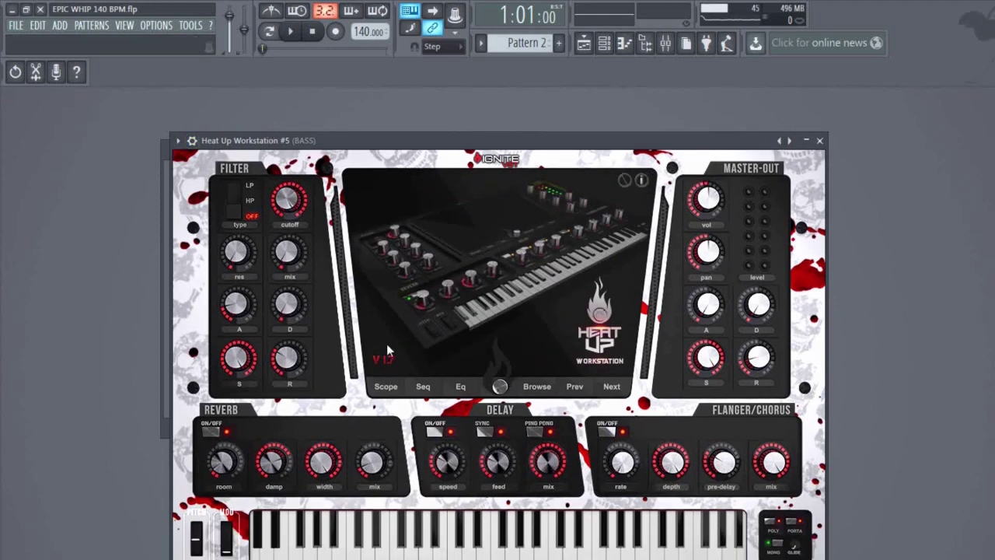